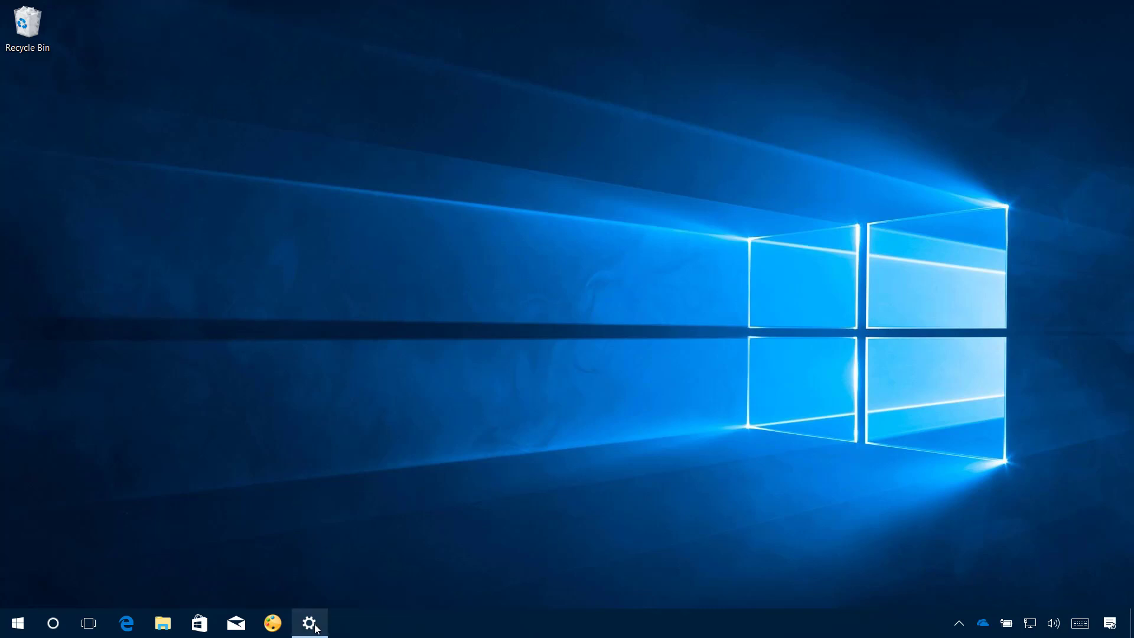
Step: Reach the Windows Insider Program page under Update & security
mouse_move(309, 623)
click(329, 528)
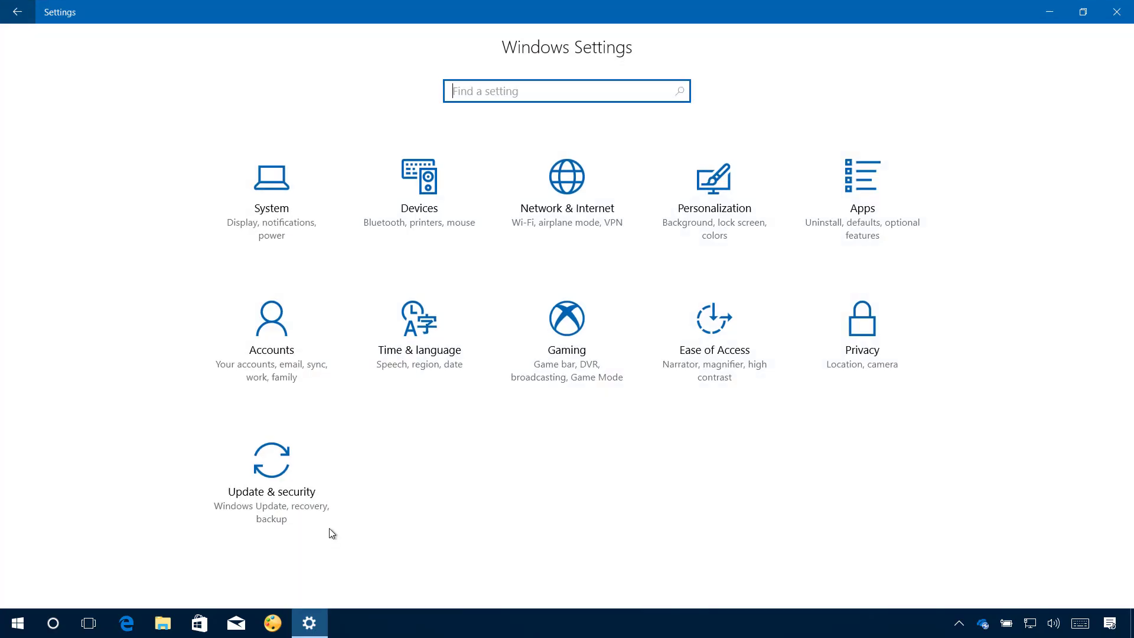
click(287, 460)
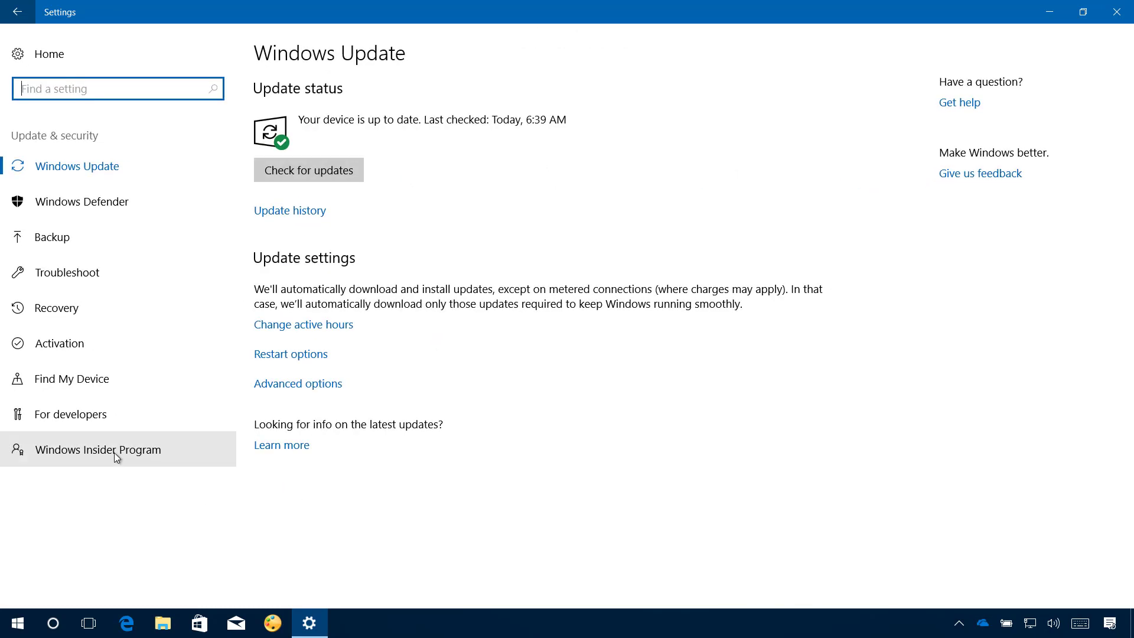
click(68, 453)
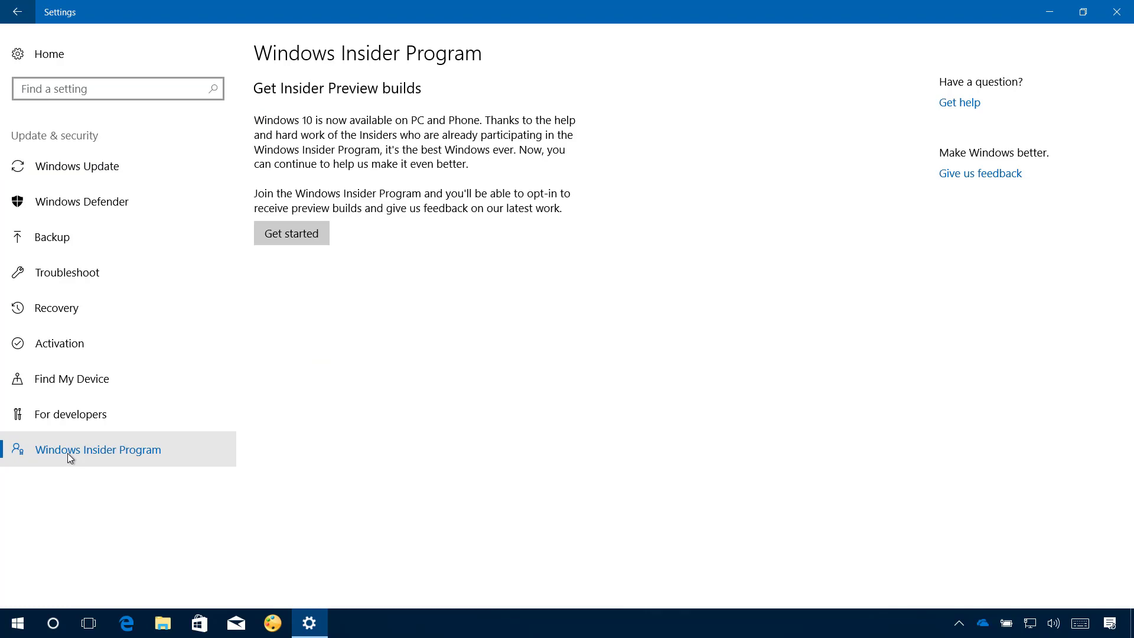
Step: Start joining the Insider Program and link the existing signed-in account
click(307, 235)
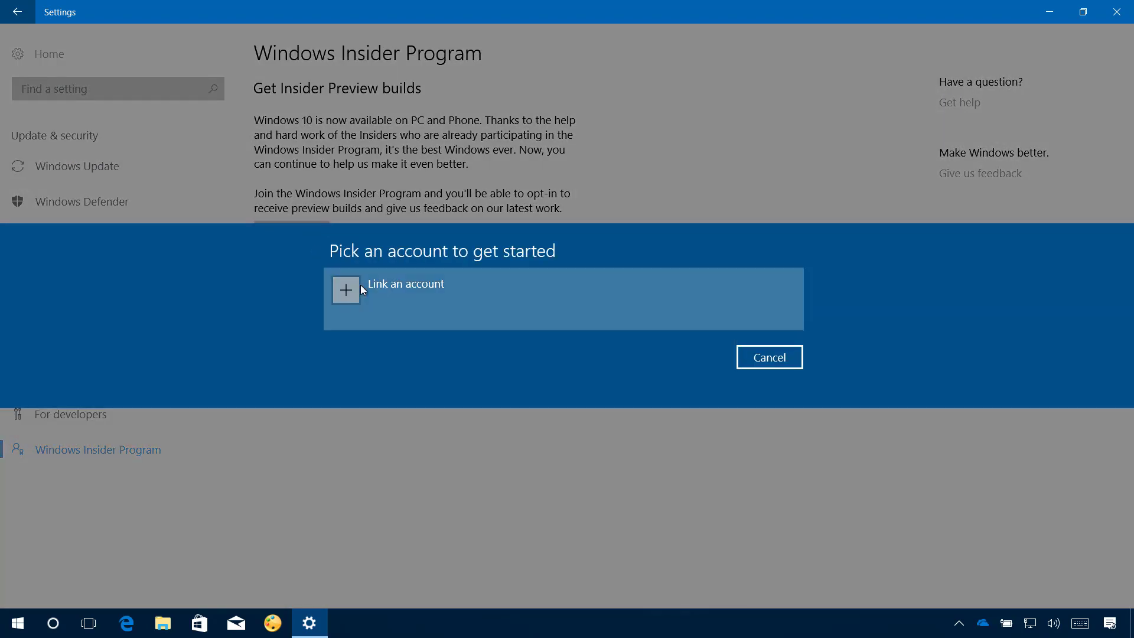
click(407, 305)
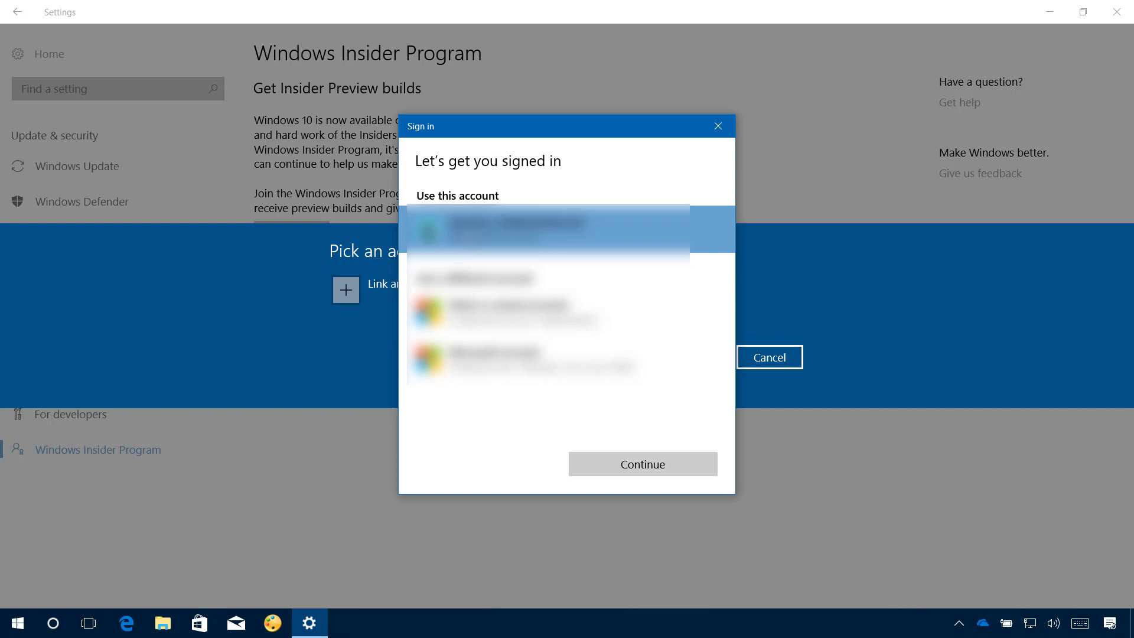
click(600, 463)
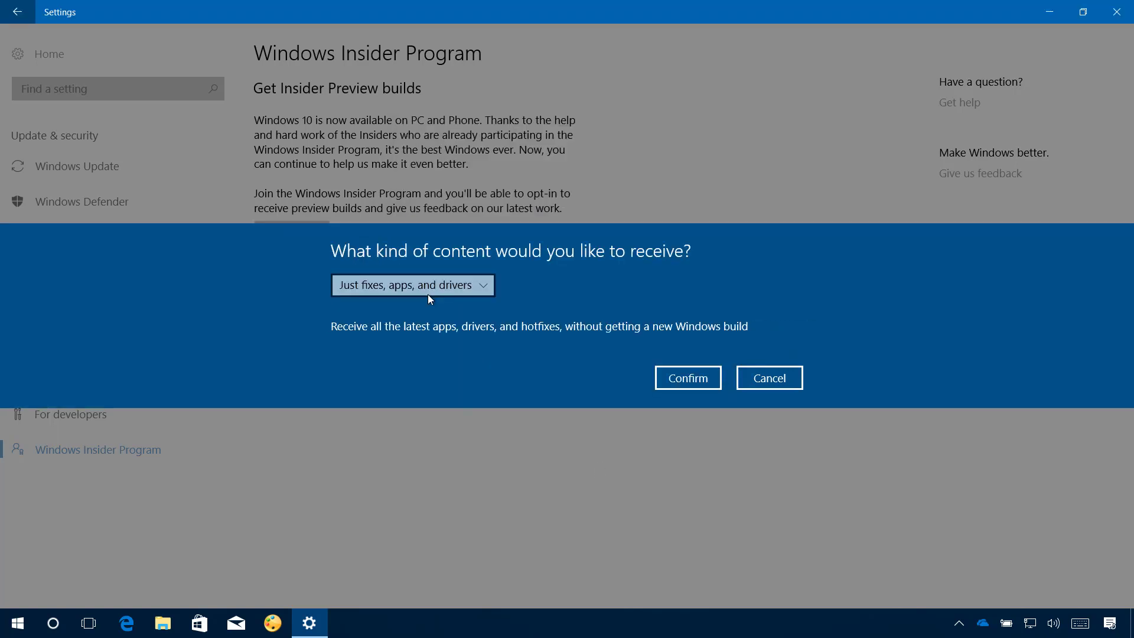
Step: Choose 'Just fixes, apps, and drivers', accept the terms, and restart the PC
click(428, 291)
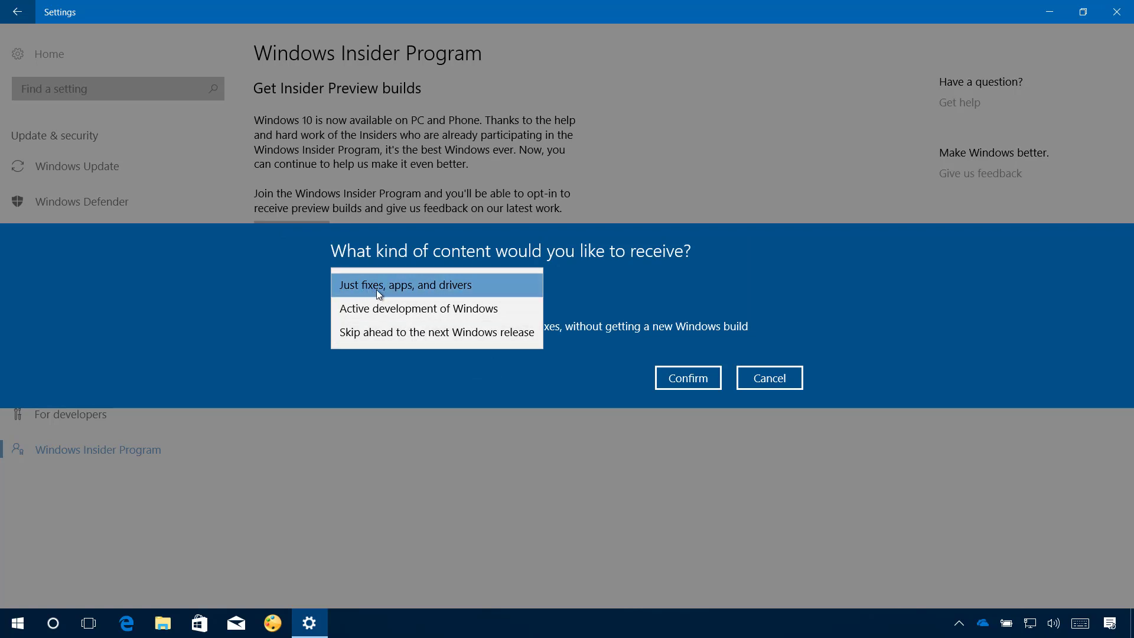
click(410, 290)
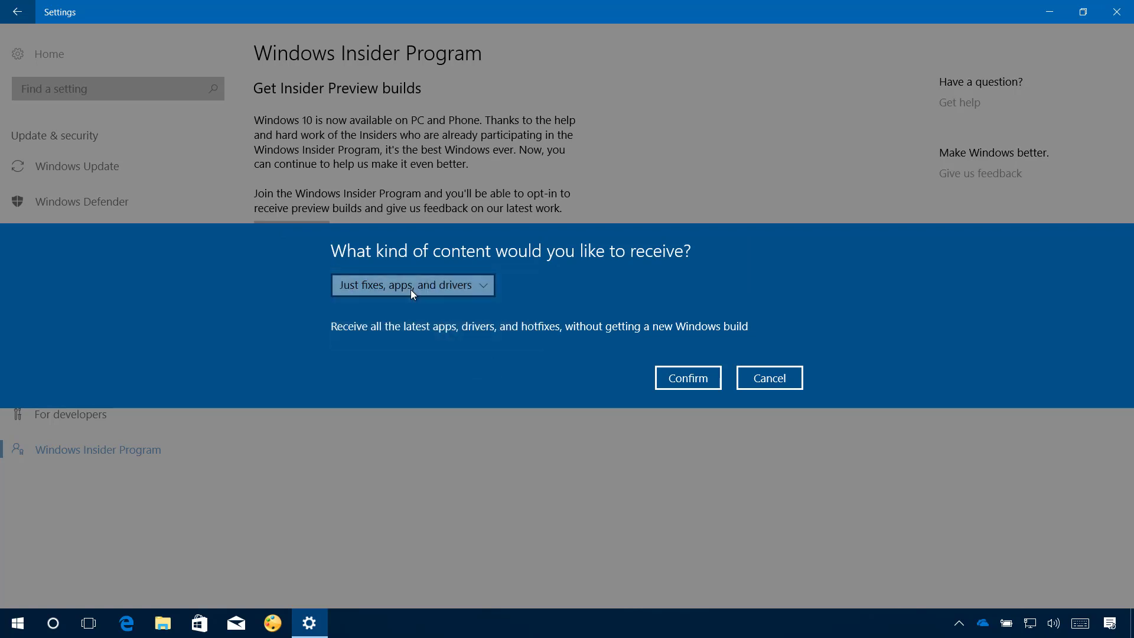
click(703, 382)
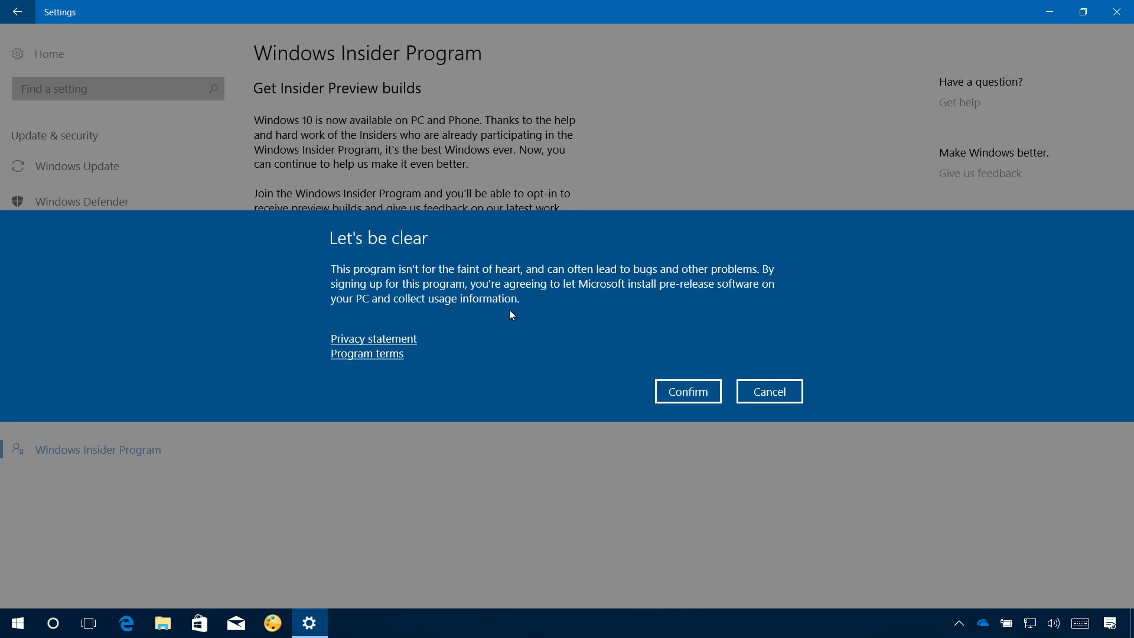
click(696, 393)
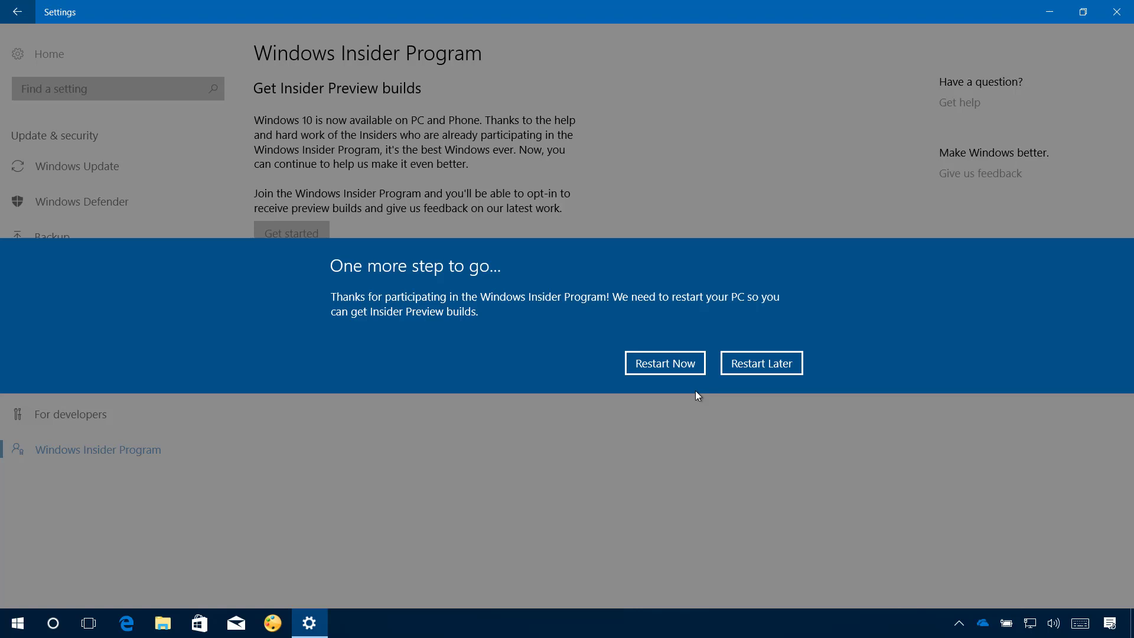
click(668, 363)
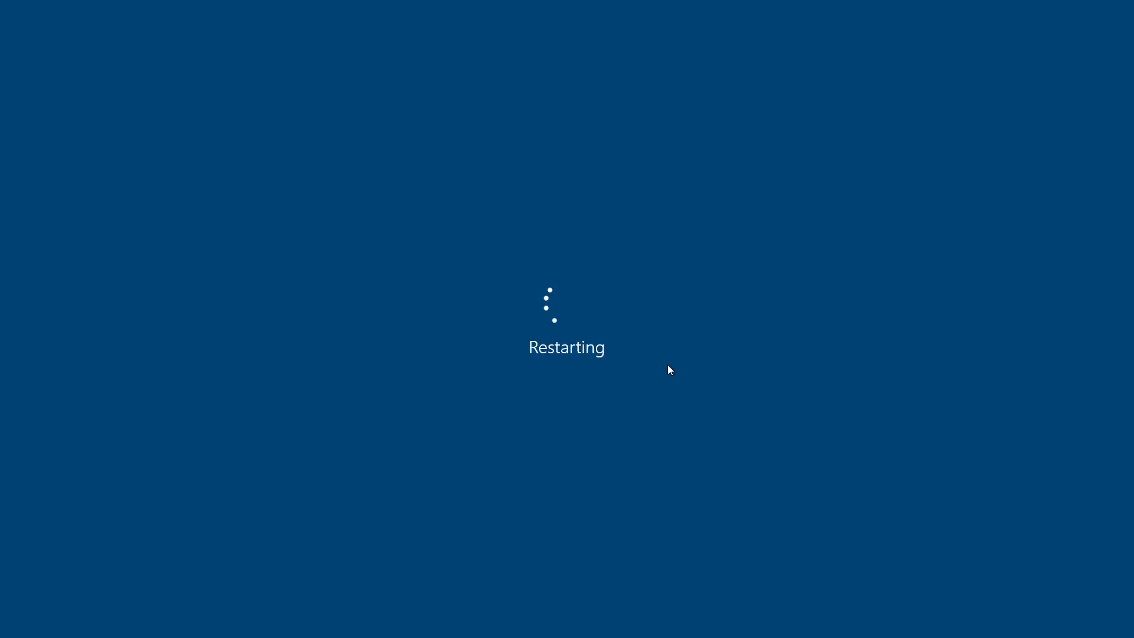
Step: Reopen Settings after reboot and enter Update & security from the keyboard
key(super+i)
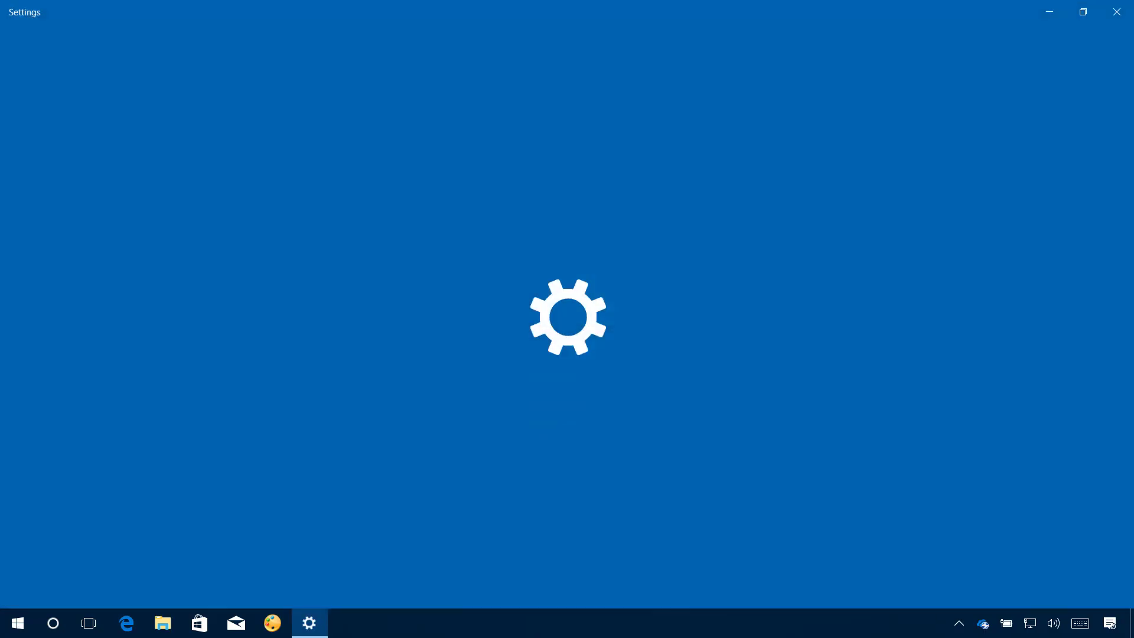
key(Return)
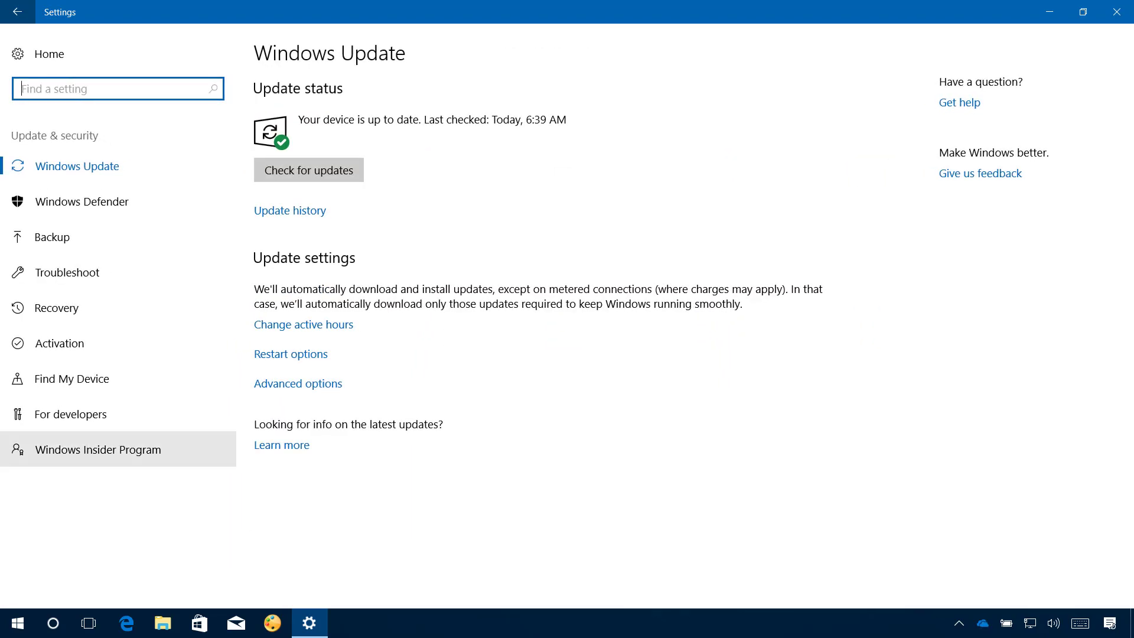
Step: Check for updates and highlight the Feature update to Windows 10, version 1709
click(98, 449)
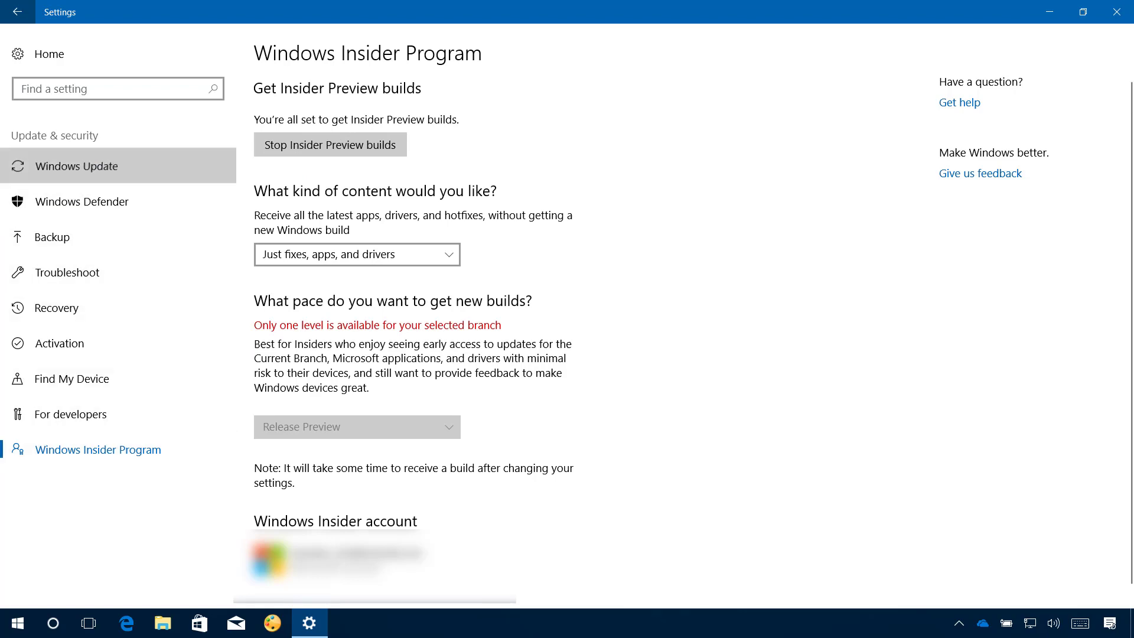
click(77, 166)
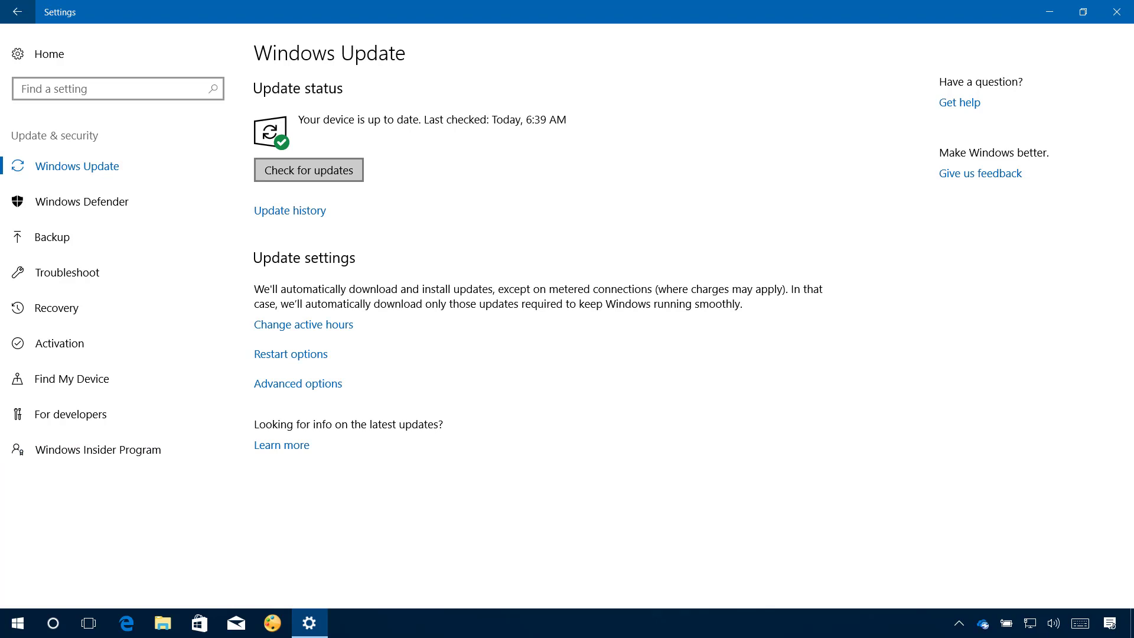
click(309, 170)
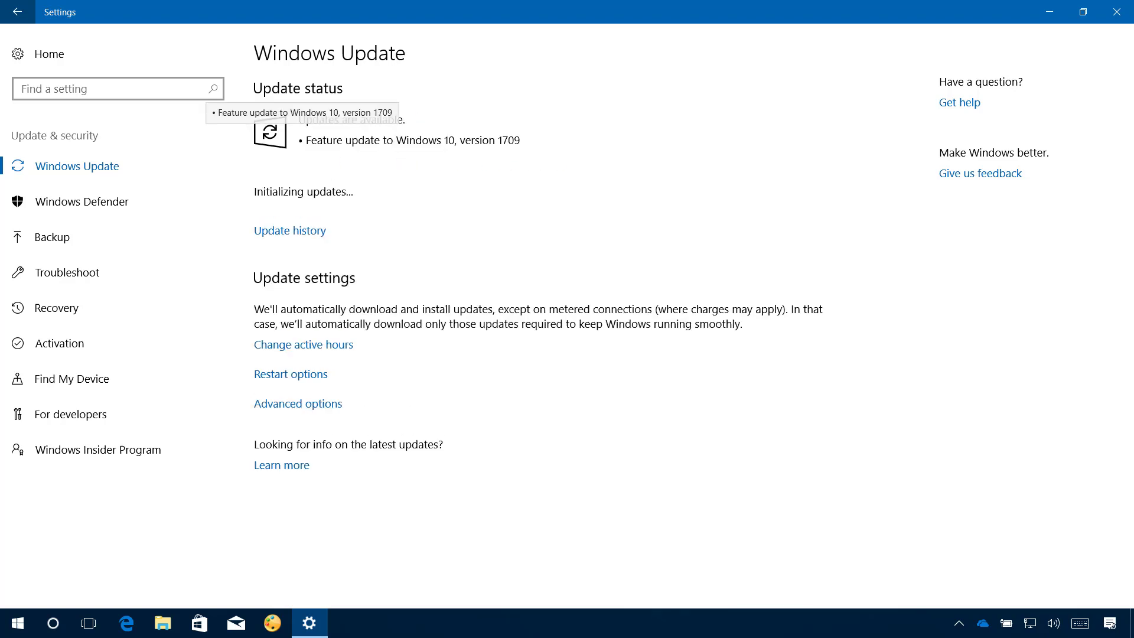
drag(302, 140, 522, 140)
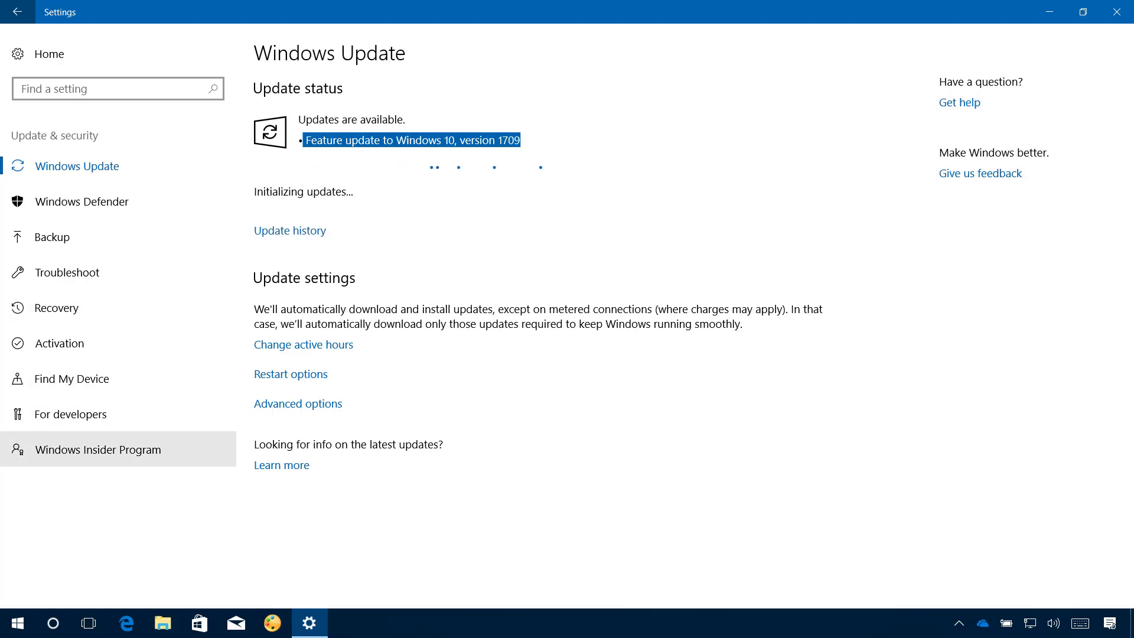
Step: Stop Insider Preview builds, confirm the choice, and restart the PC
click(98, 450)
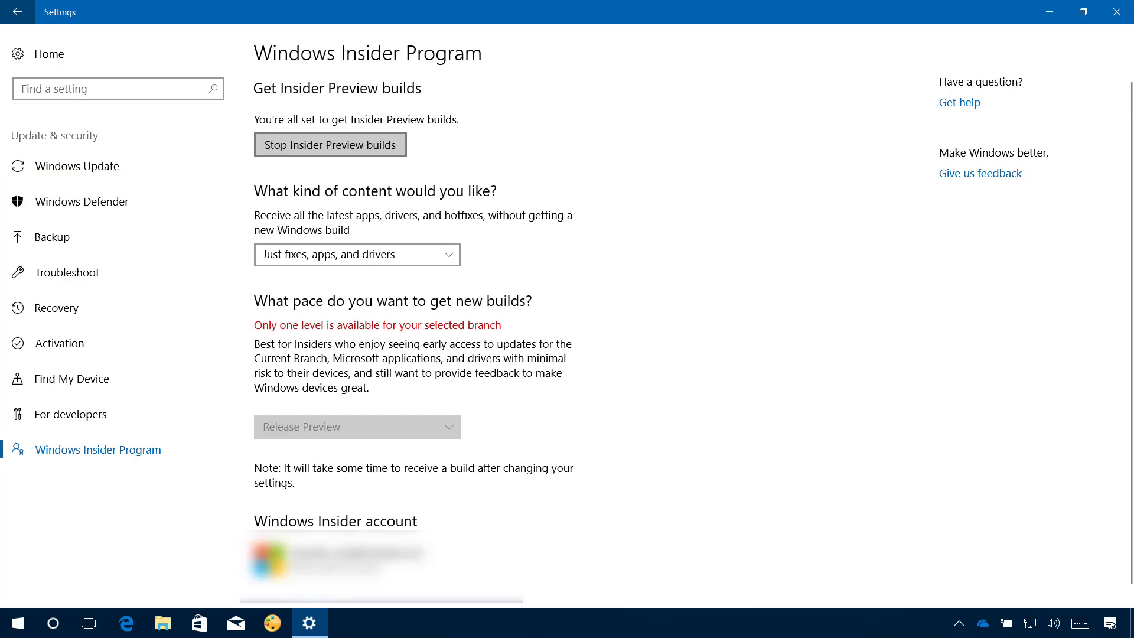
click(330, 144)
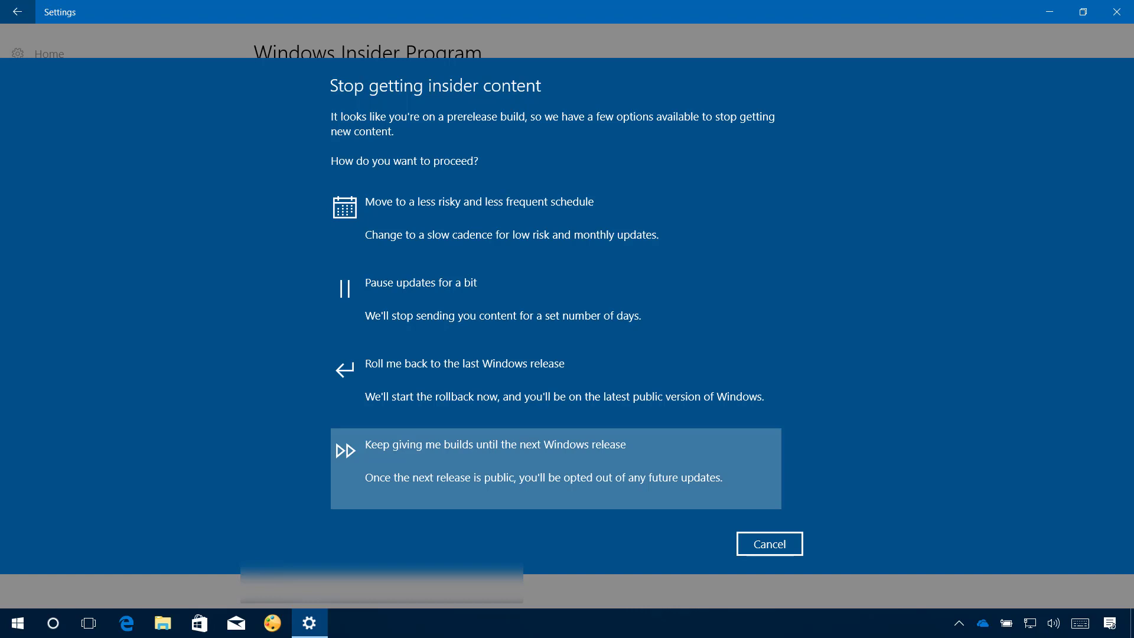
click(556, 468)
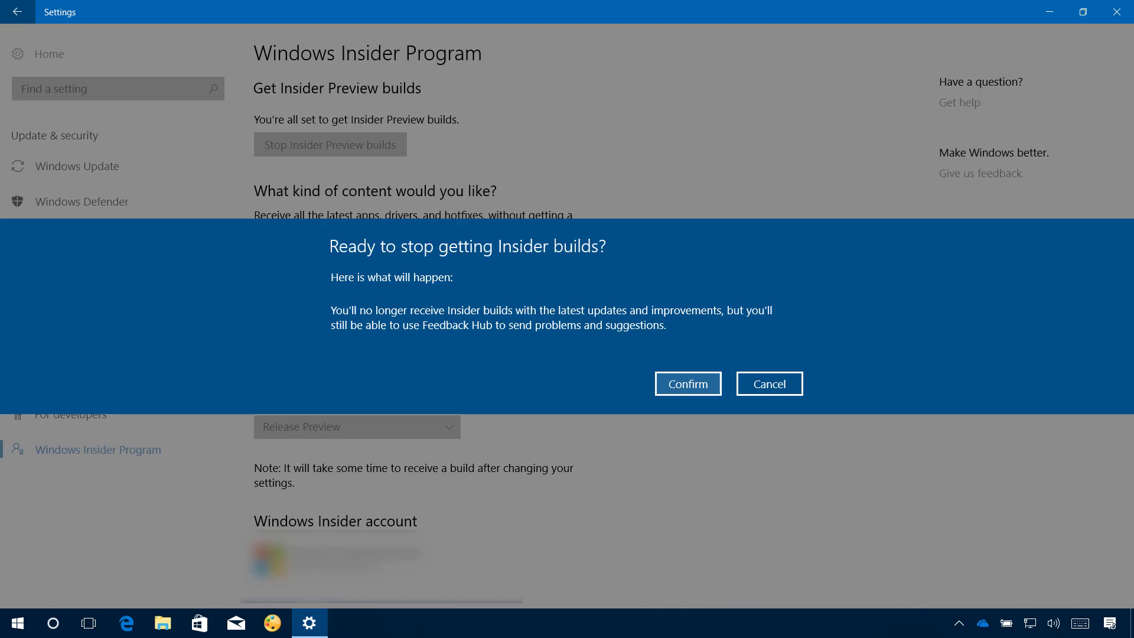
click(688, 384)
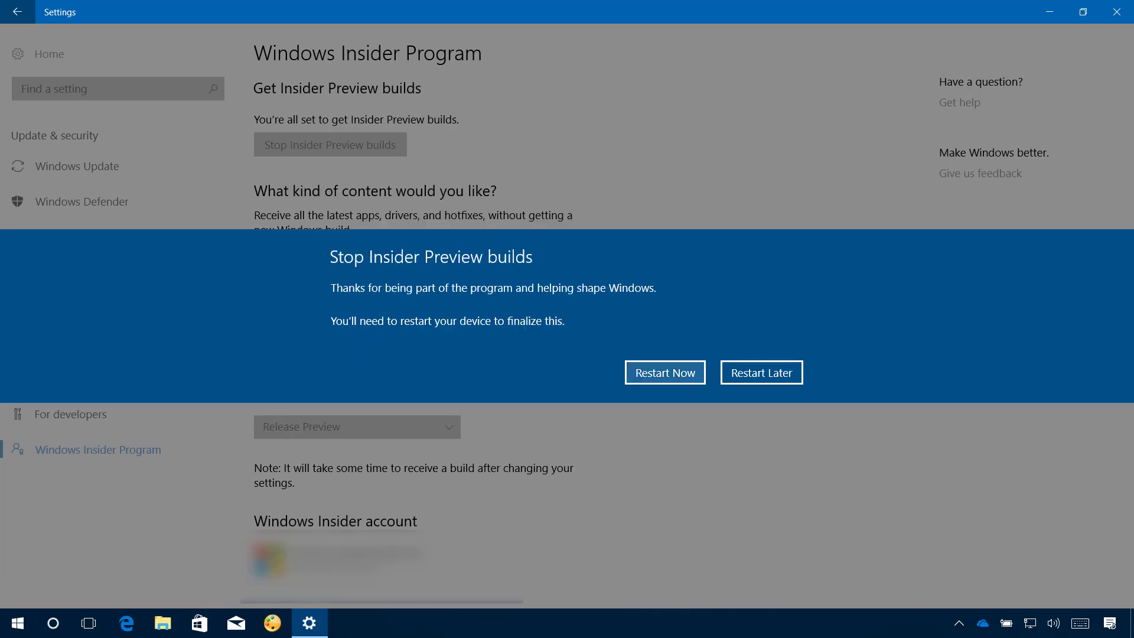
click(665, 372)
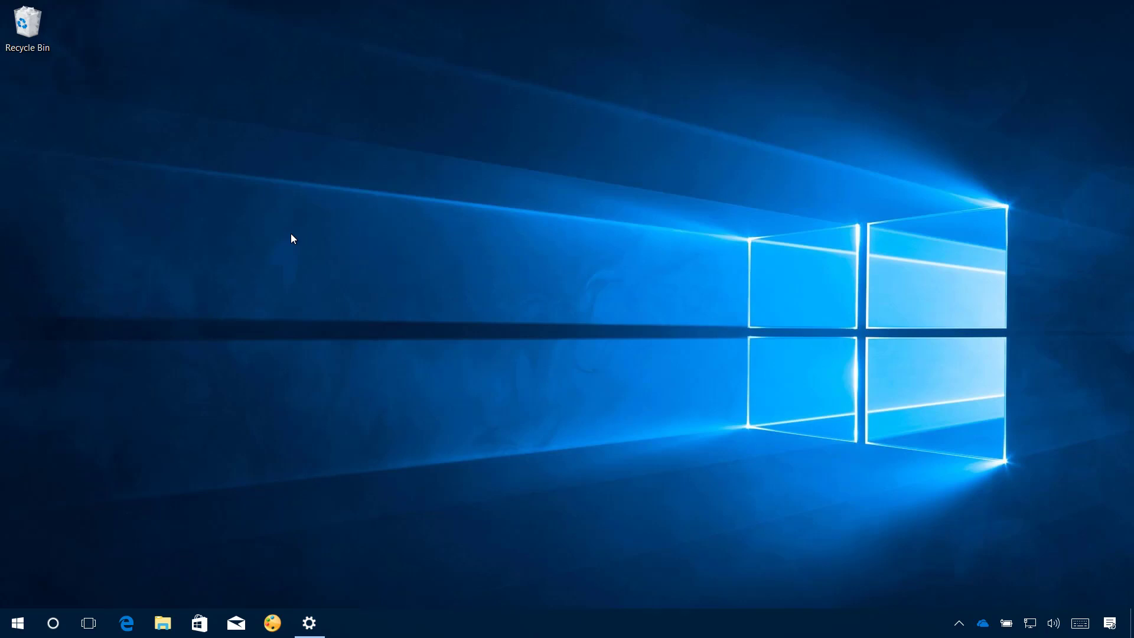